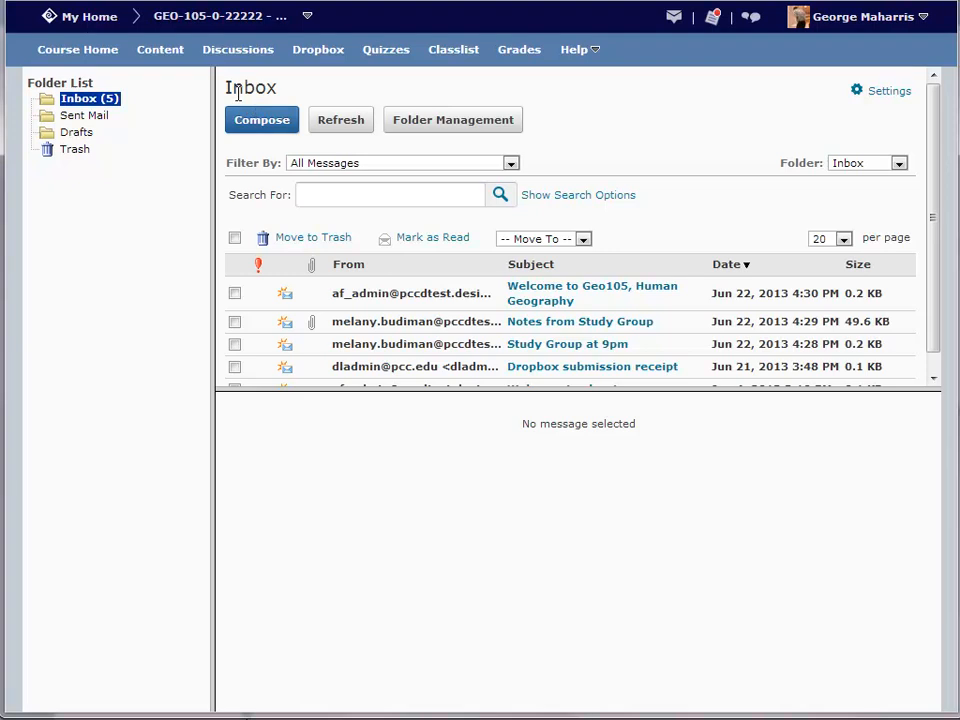
Step: Open the 'Dropbox submission receipt' message and scroll through it to read it
scroll(478, 252, "down", 1)
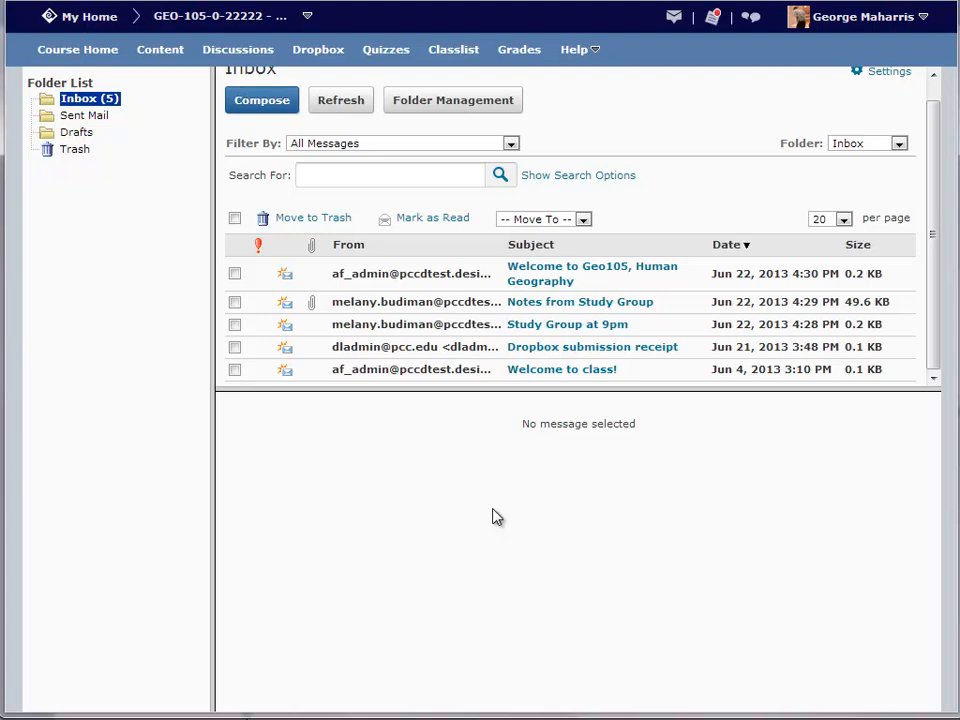
left_click(546, 358)
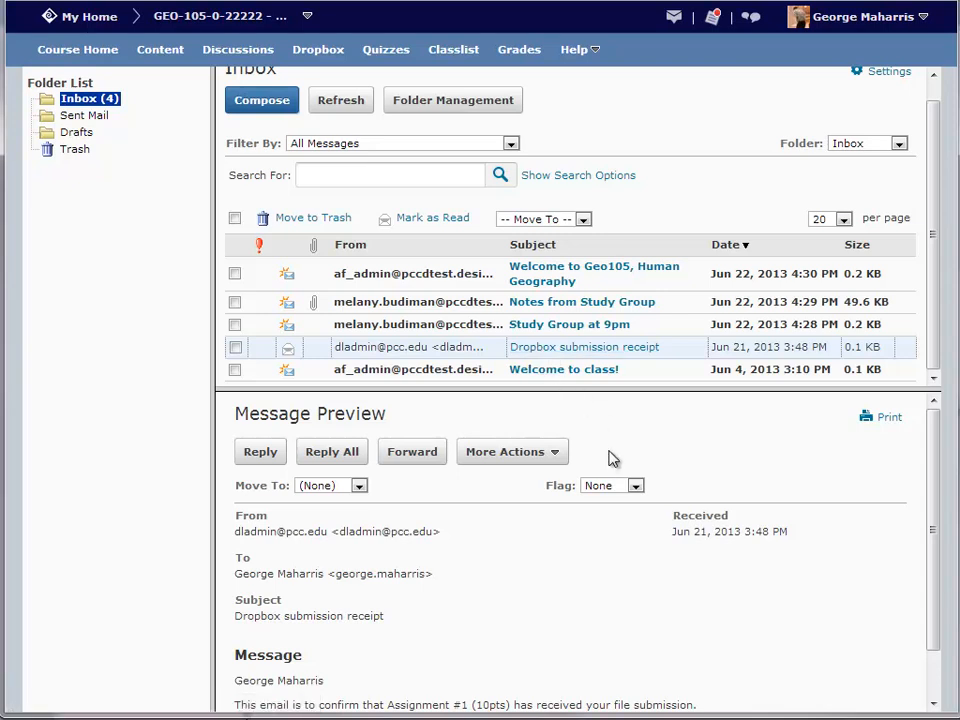
scroll(572, 133, "up", 1)
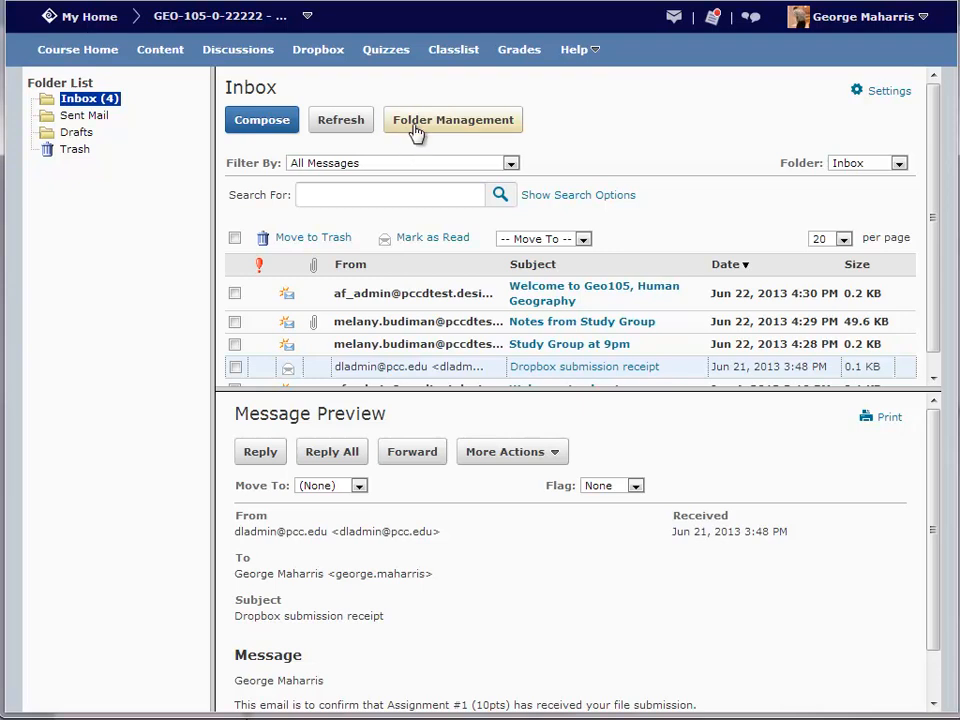
scroll(519, 204, "down", 1)
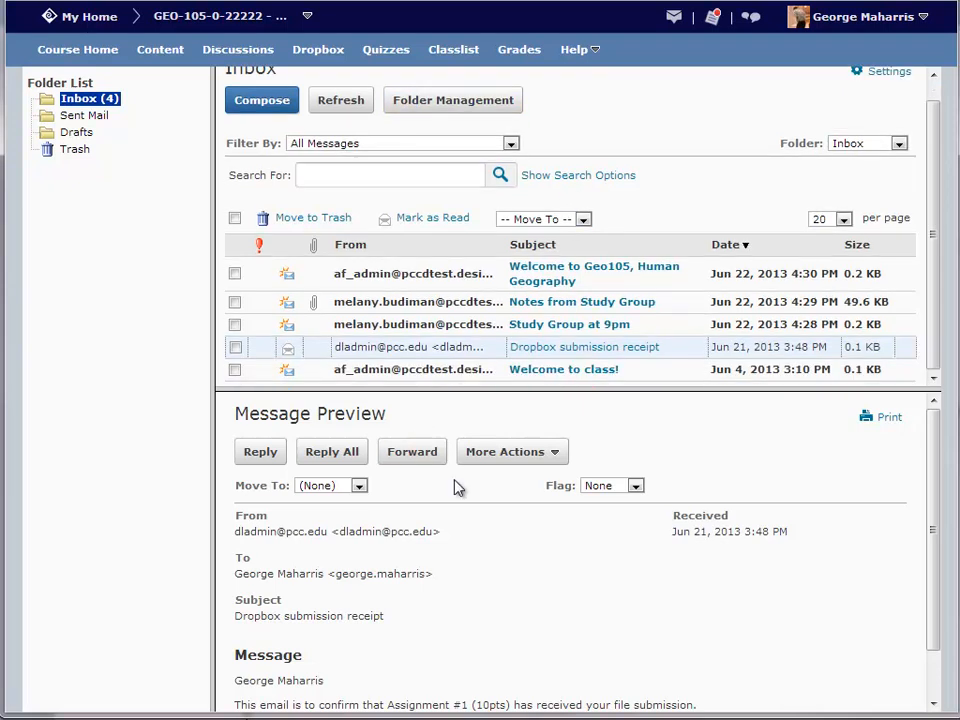
scroll(457, 487, "down", 1)
scroll(508, 484, "up", 1)
scroll(365, 530, "down", 1)
scroll(357, 502, "up", 1)
Step: Check the Move To folder choices, then close them without moving the message
left_click(357, 487)
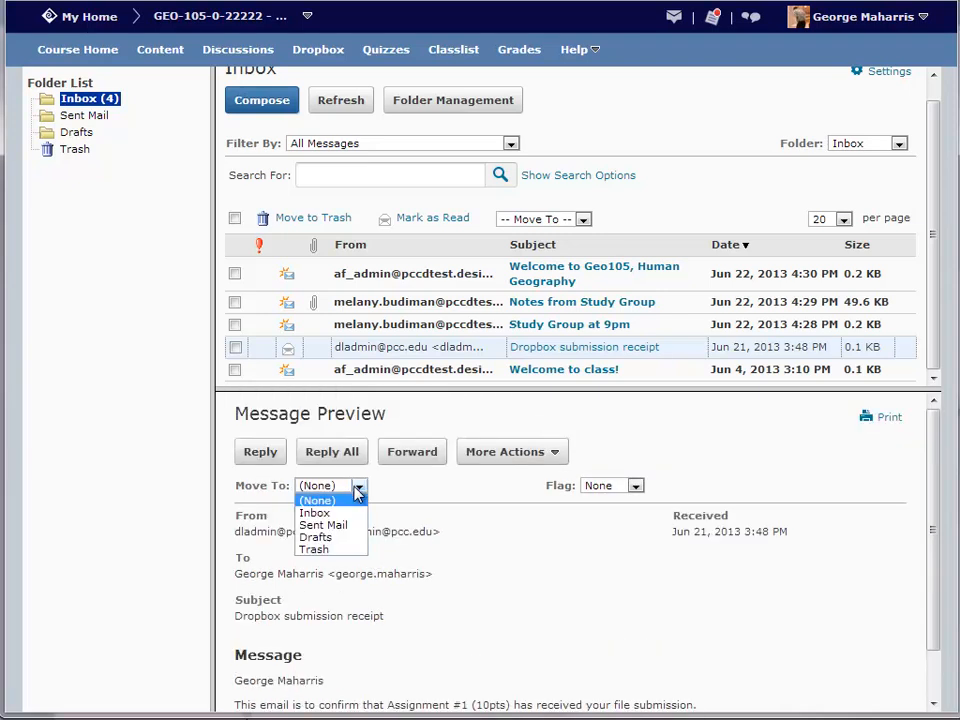
left_click(424, 501)
scroll(424, 501, "down", 1)
scroll(424, 499, "up", 1)
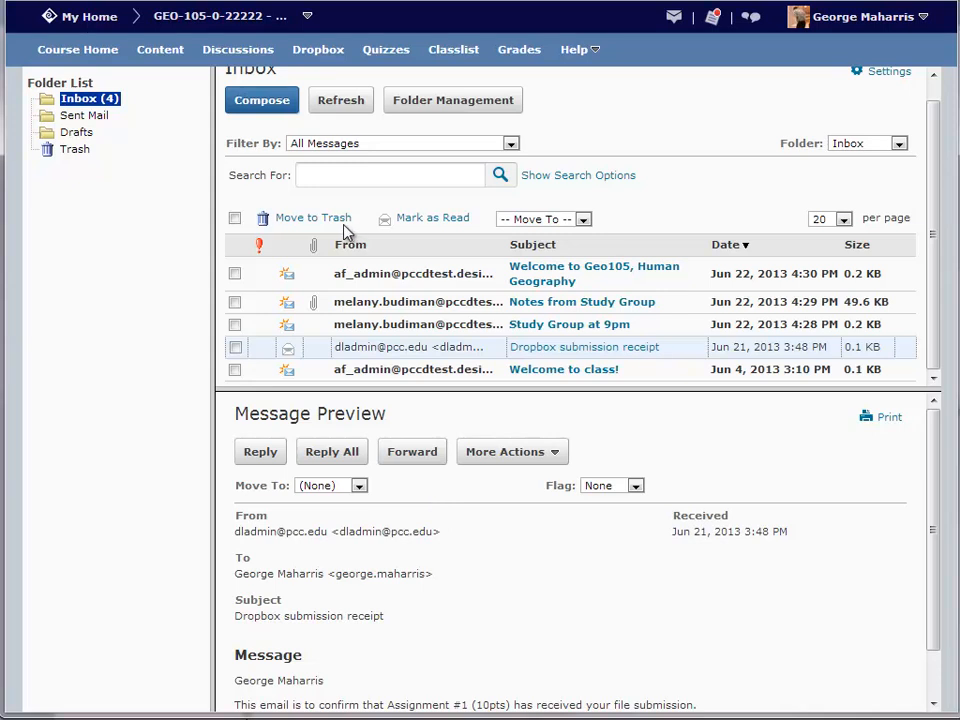
Step: Start a new message addressed to the classmate's email address
left_click(262, 104)
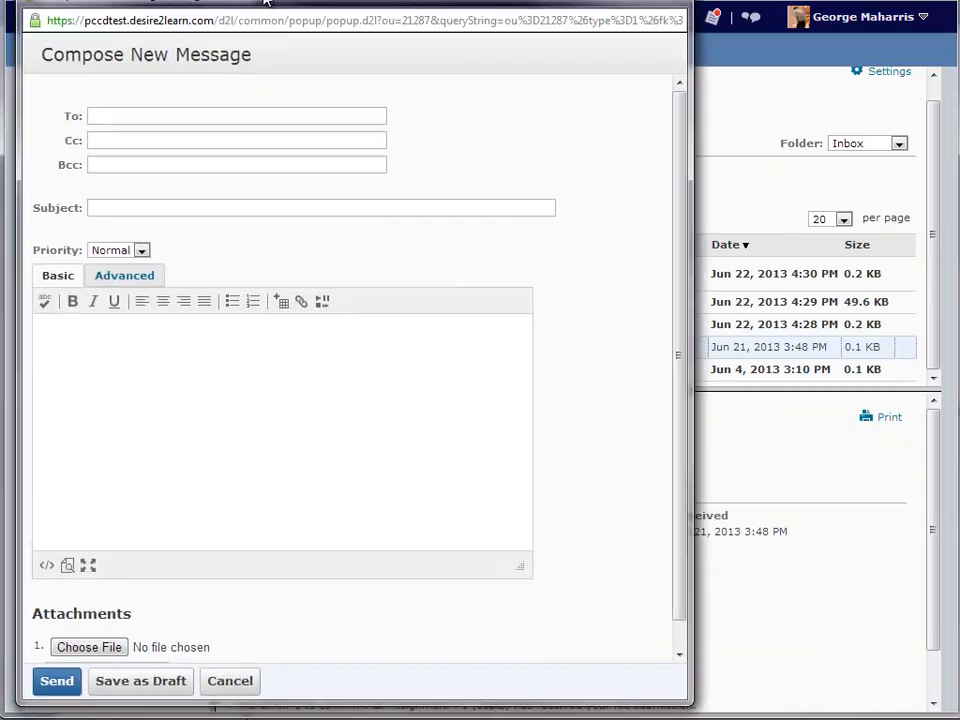
left_click(169, 118)
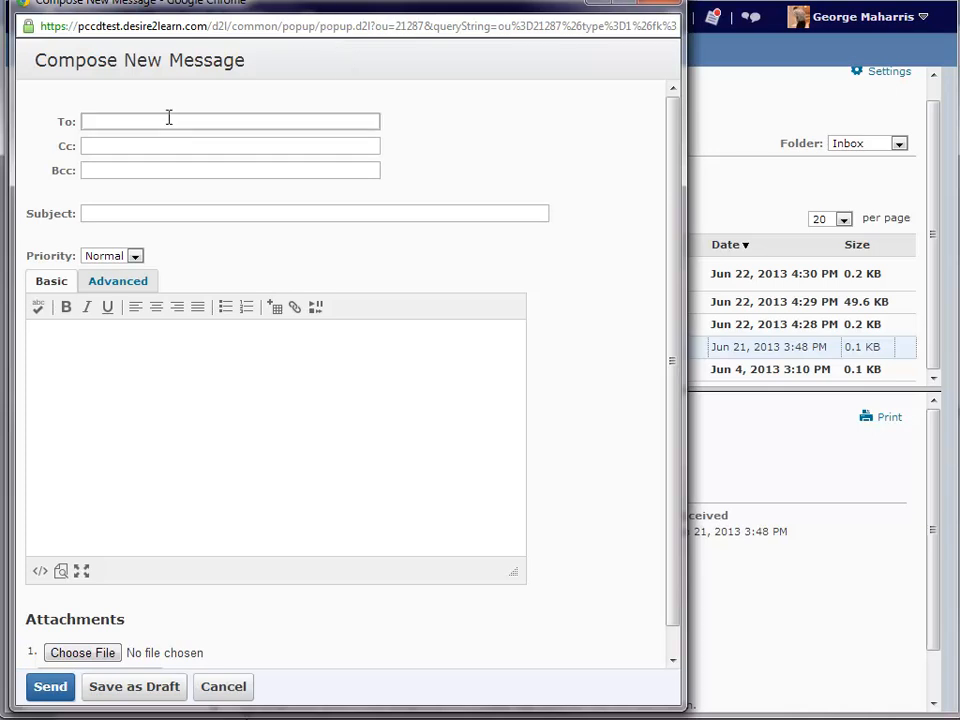
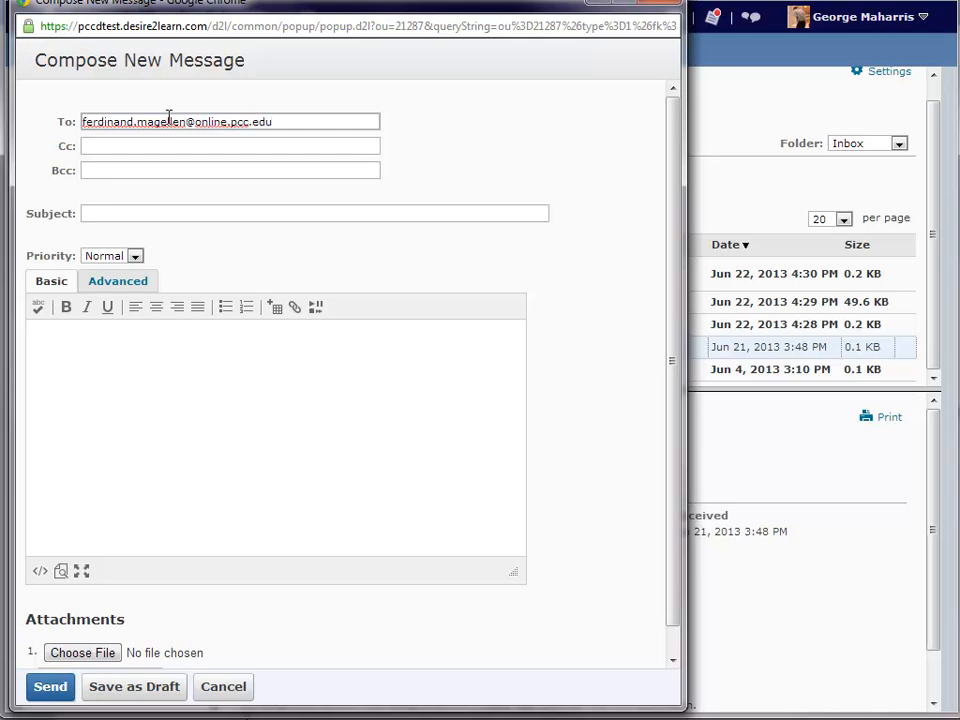
Step: Enter subject 'message' and body 'This is my message. I would like to take the course.'
left_click(215, 215)
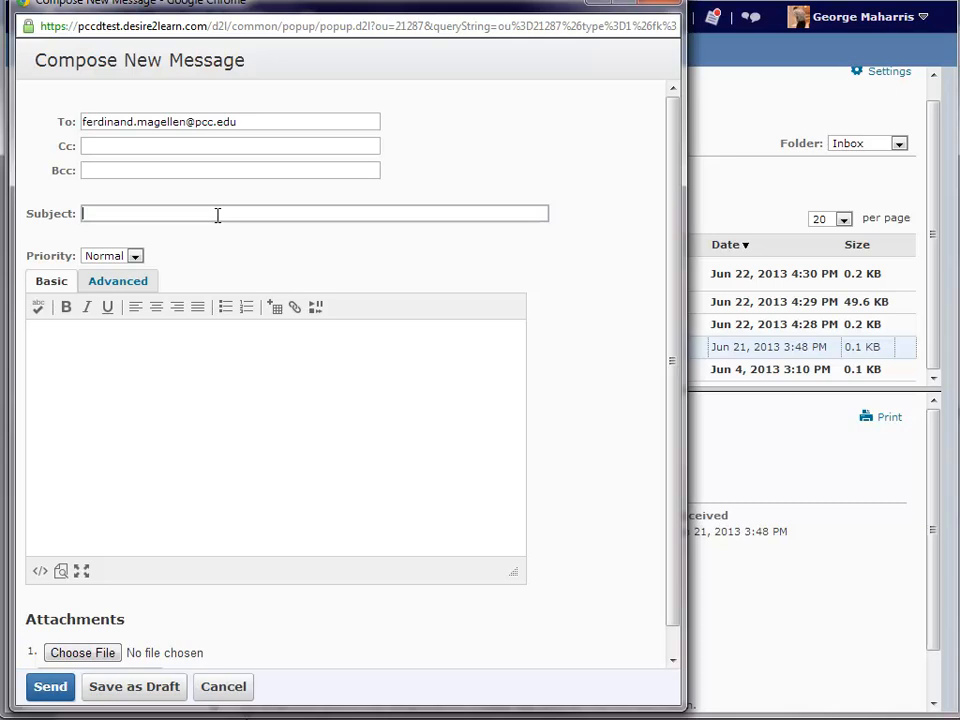
type("message")
left_click(176, 379)
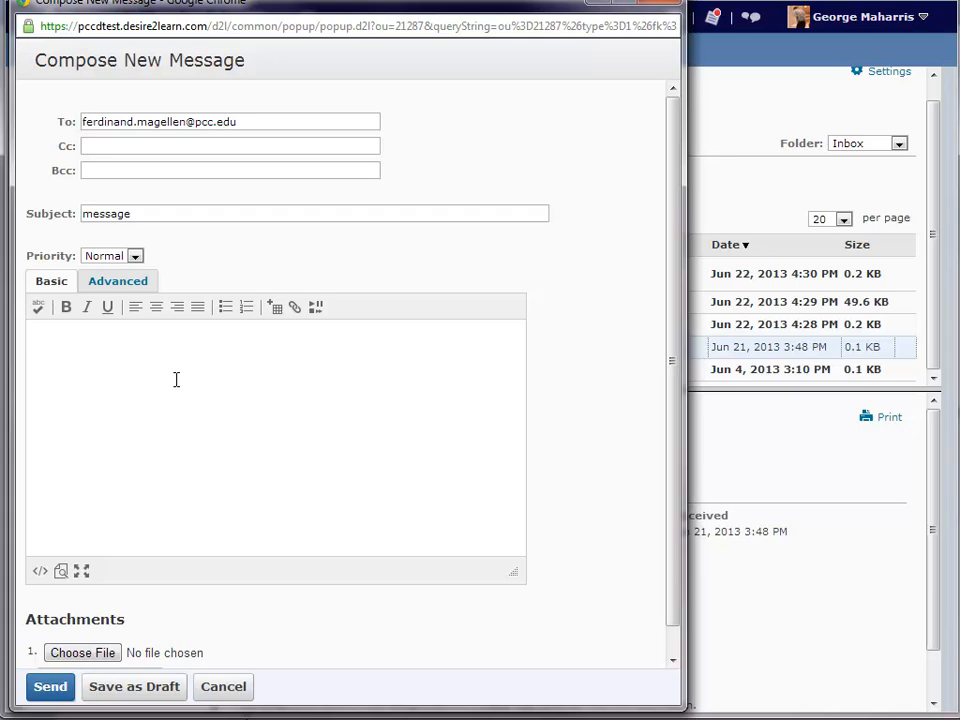
type("This is my message. I would like to take the course.")
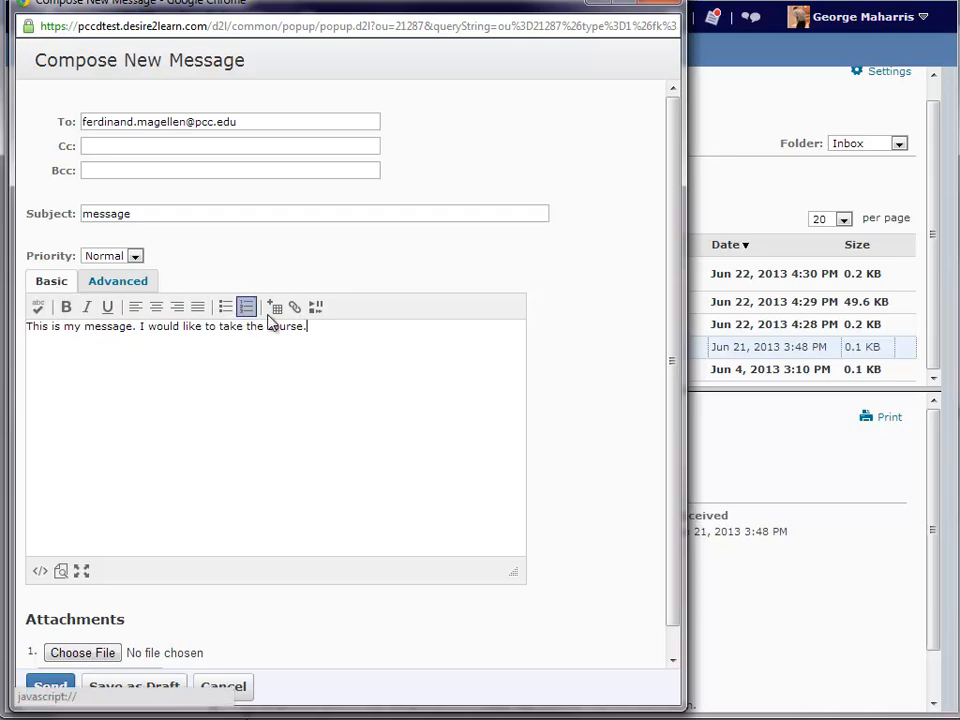
scroll(310, 369, "down", 1)
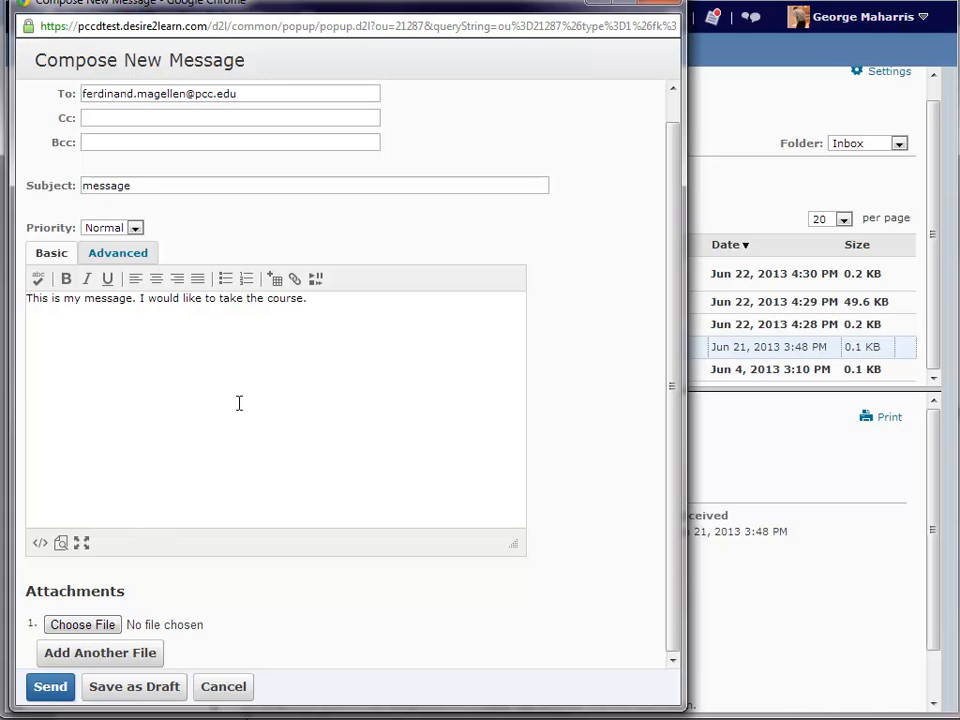
Step: Attach post-upgrade-checklist.doc from Downloads and send the message
left_click(85, 632)
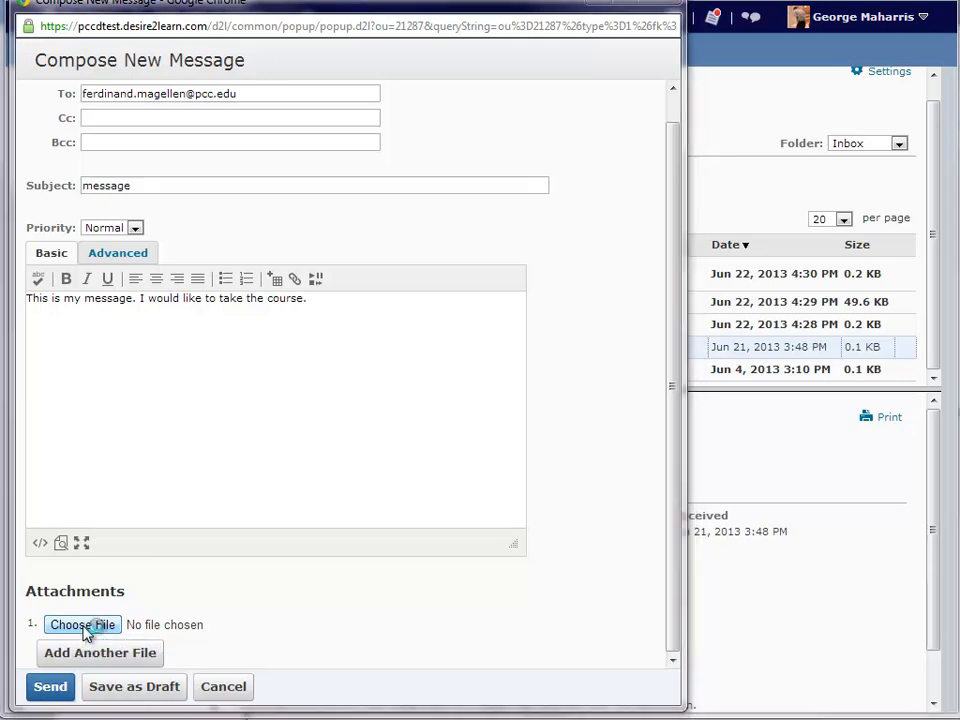
scroll(430, 370, "down", 1)
left_click(439, 350)
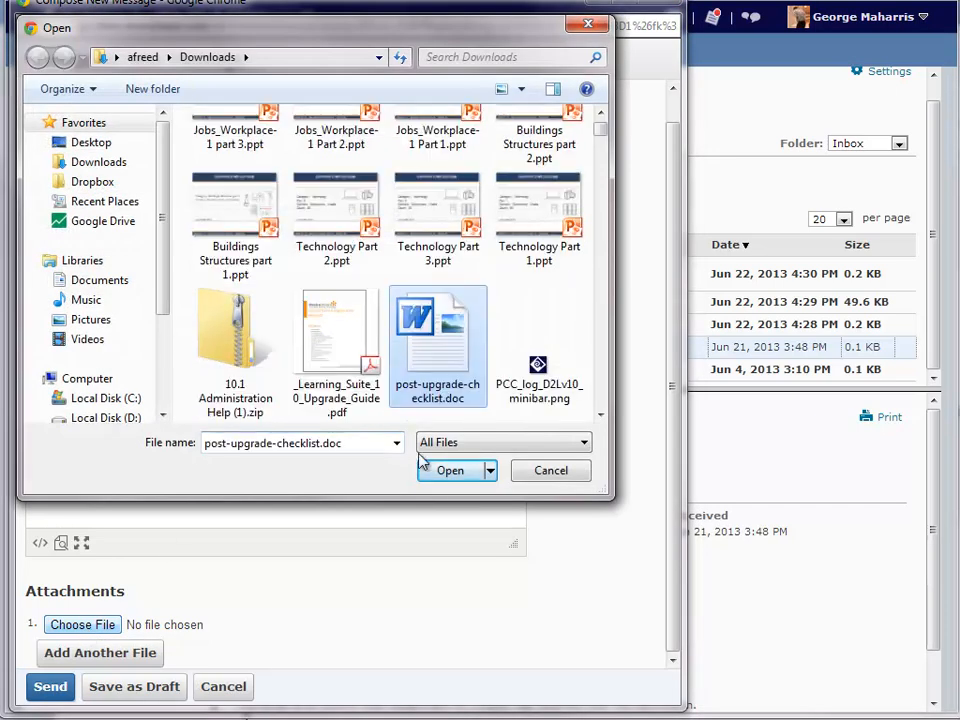
left_click(445, 472)
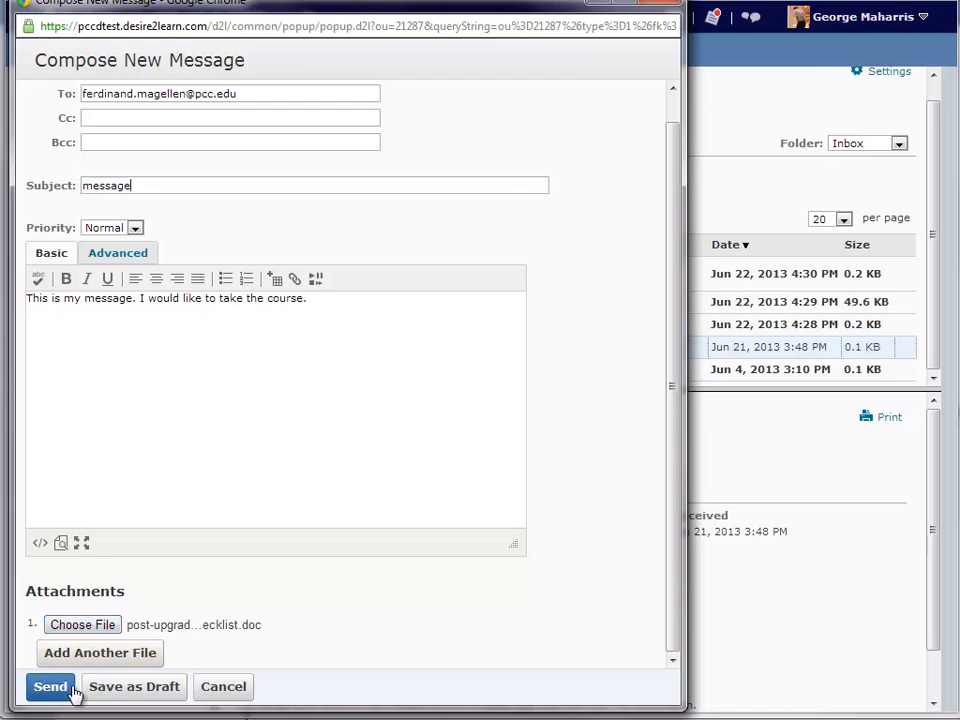
left_click(68, 688)
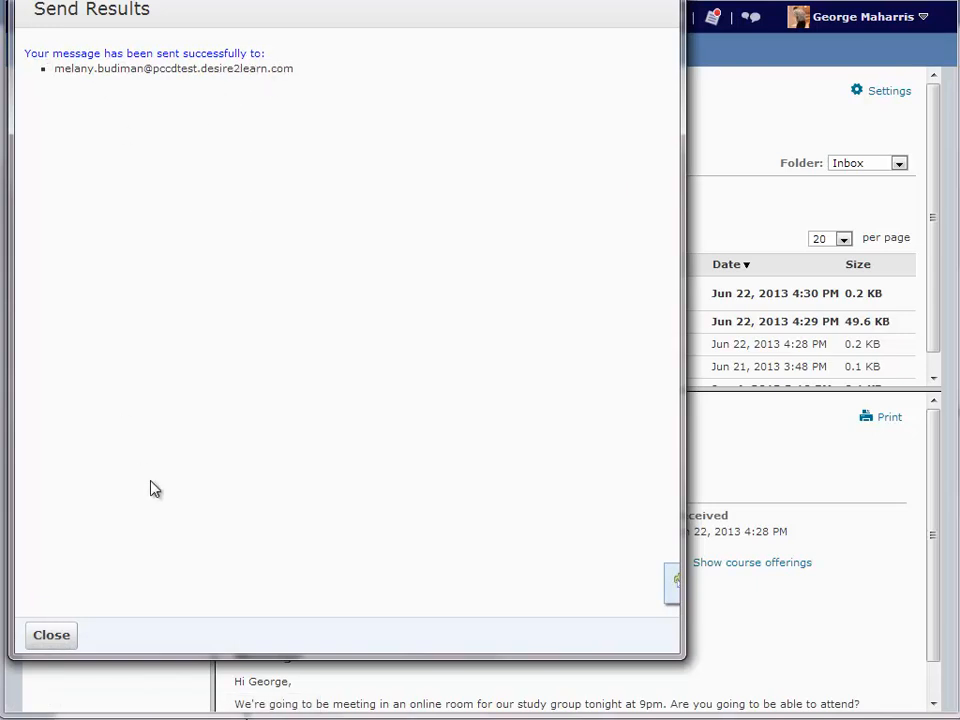
Step: Go to the course Classlist, then start and cancel a message to the instructor
left_click(52, 636)
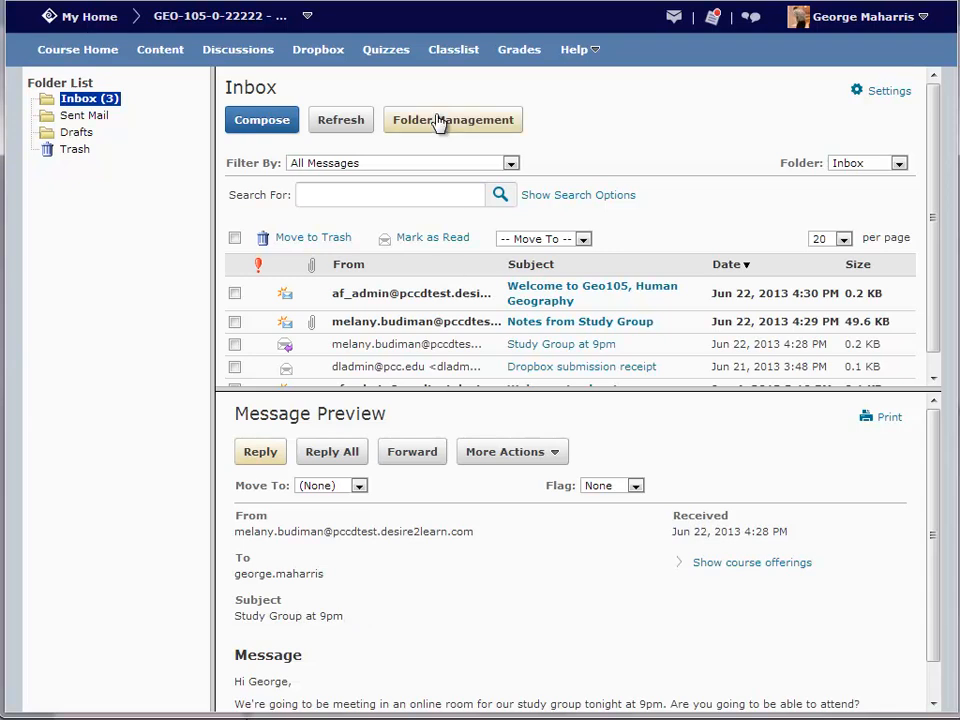
left_click(442, 63)
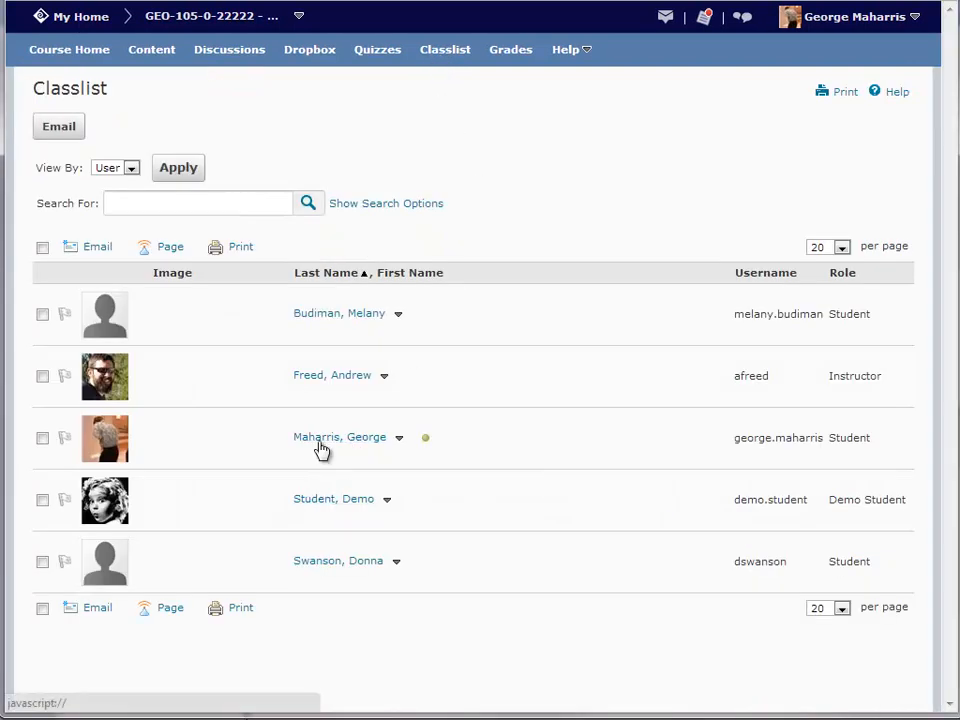
left_click(318, 378)
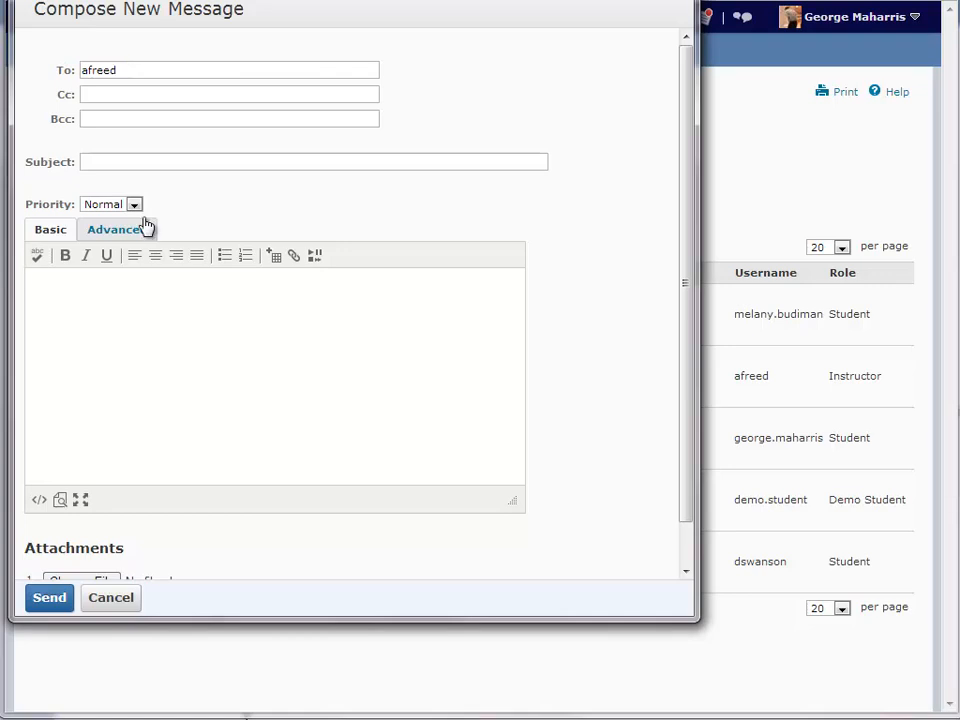
scroll(135, 387, "down", 1)
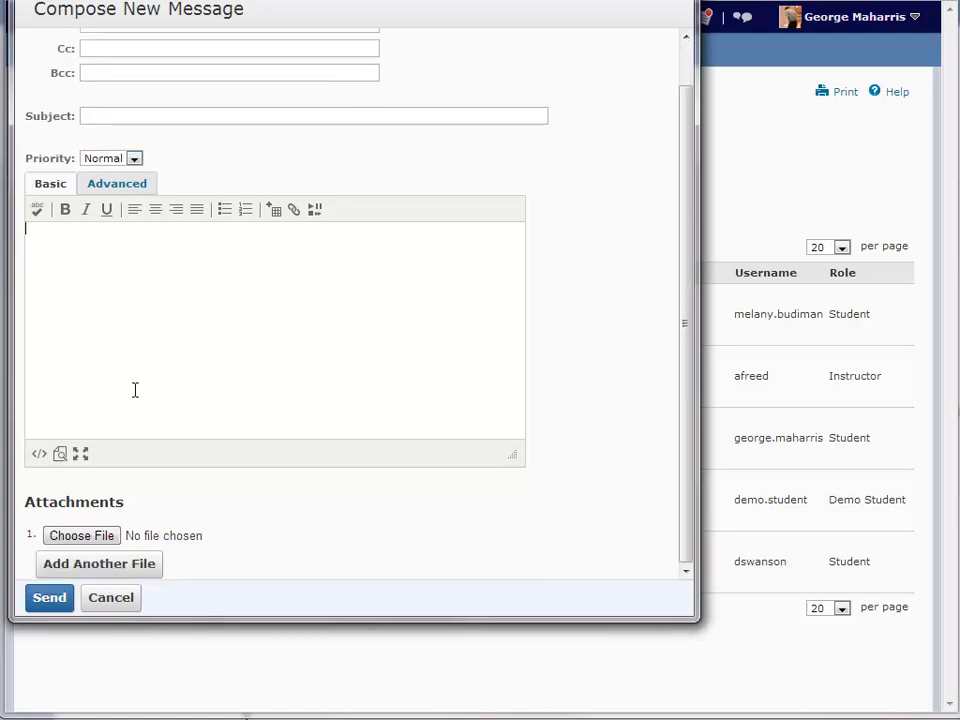
left_click(120, 598)
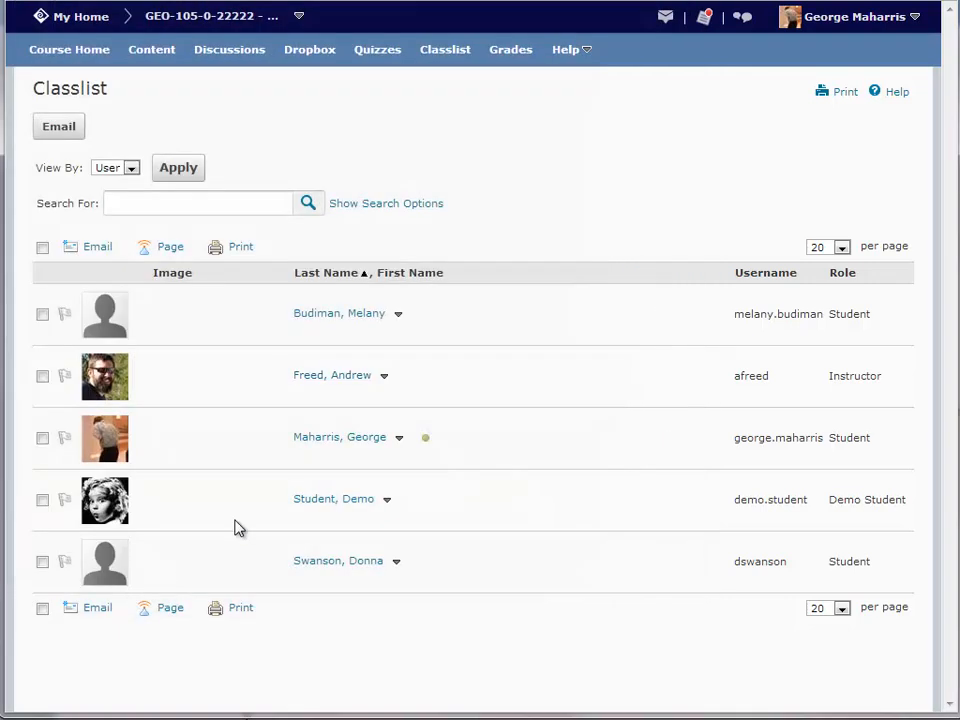
Step: Select the first three class members, including the instructor, and compose an email to them
left_click(42, 314)
left_click(42, 376)
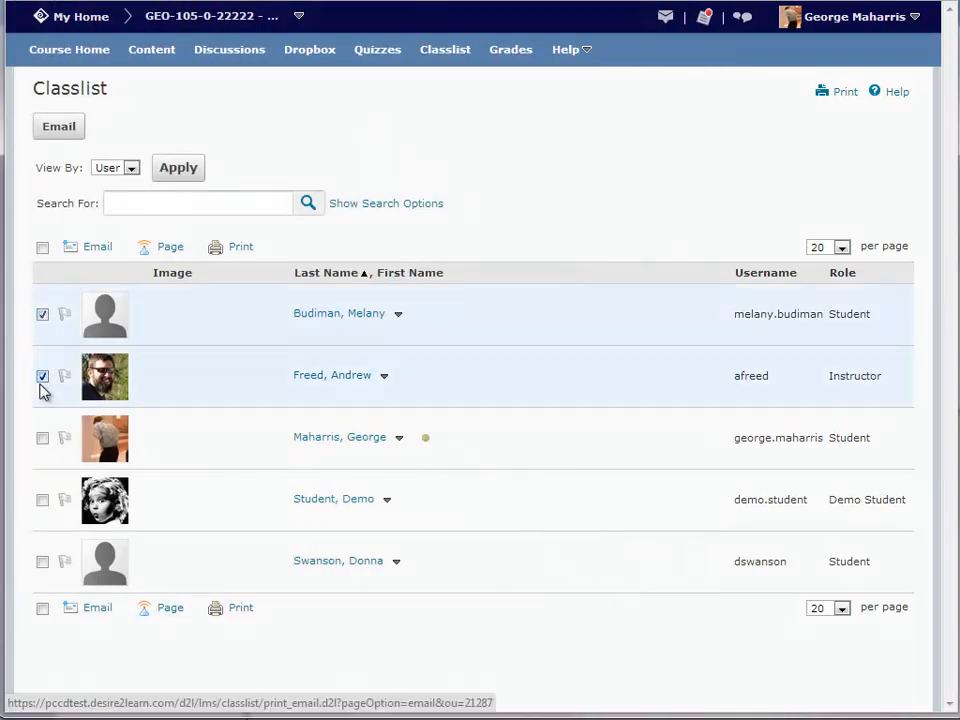
left_click(42, 440)
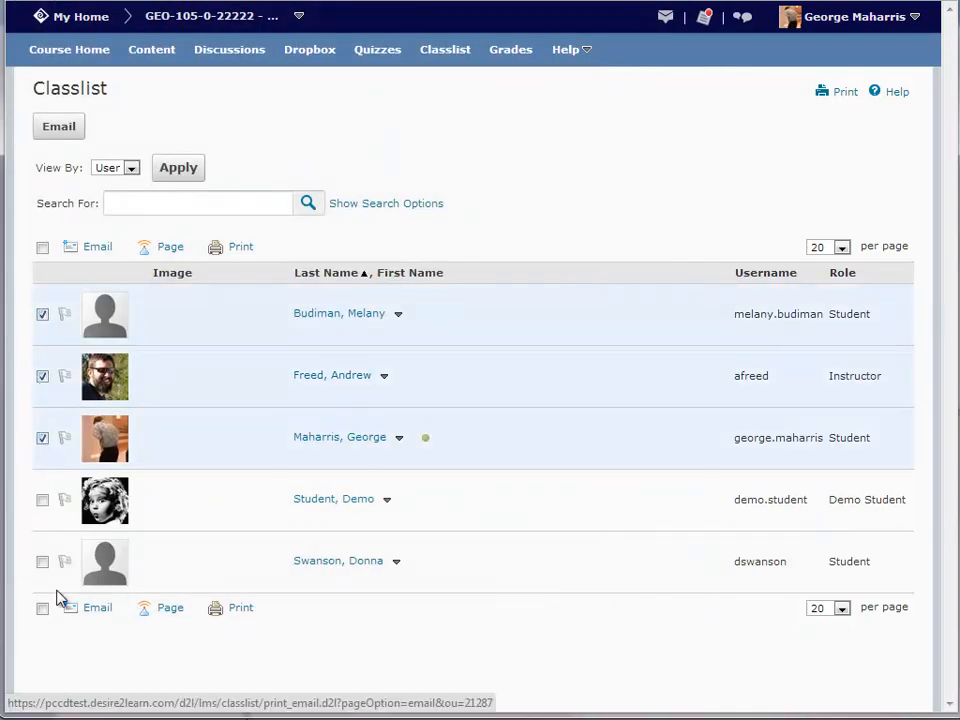
left_click(89, 615)
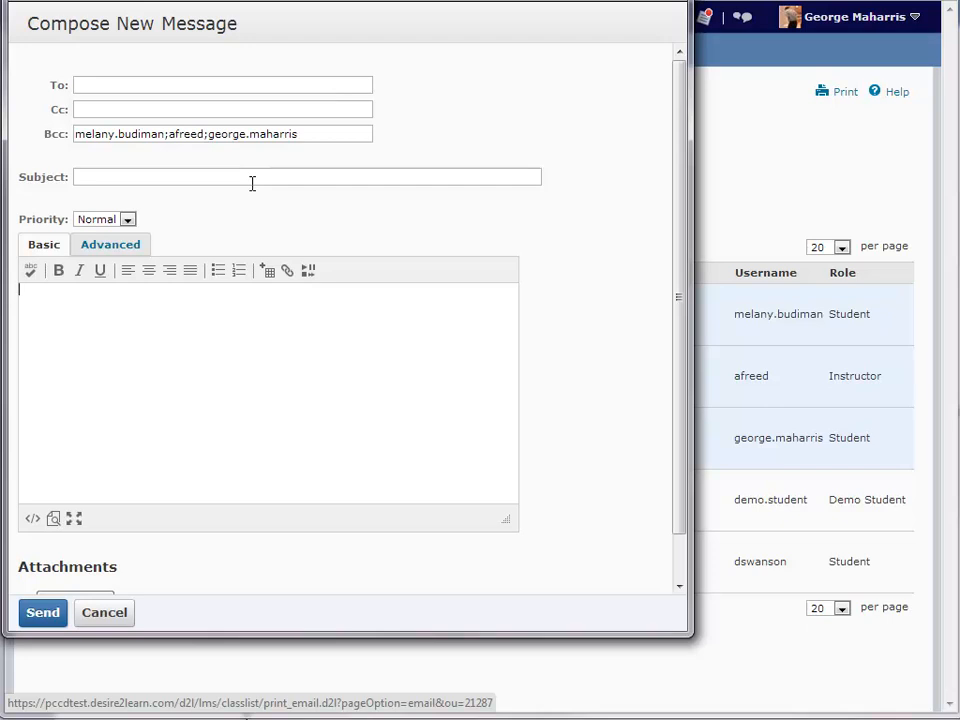
Step: Send the email with subject 'test' and close the send results
left_click(142, 176)
scroll(140, 178, "down", 1)
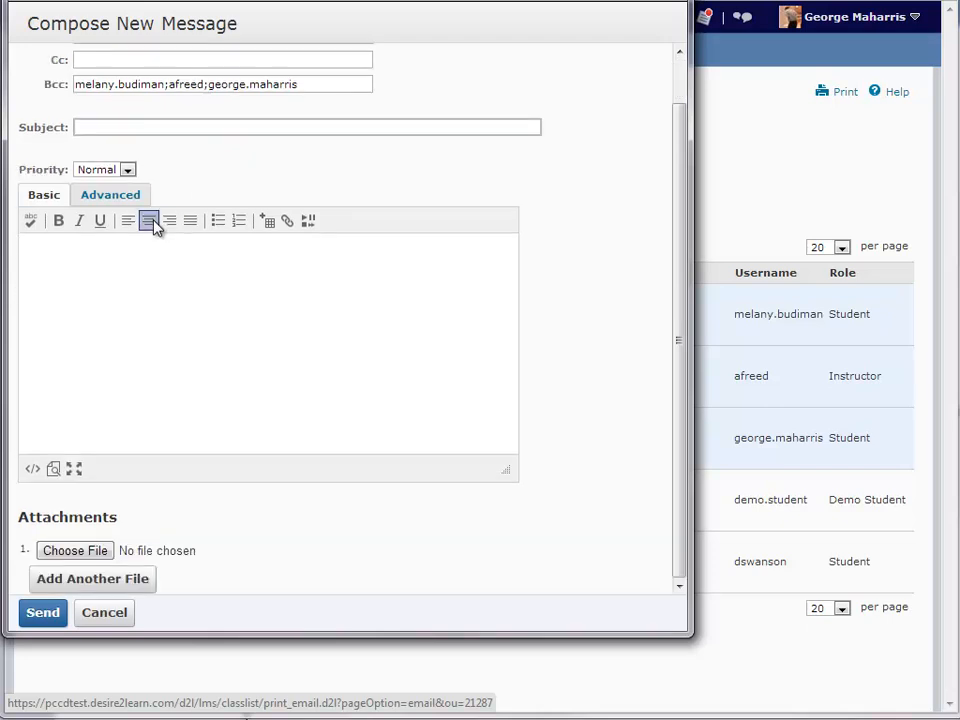
type("test")
left_click(137, 270)
type("test")
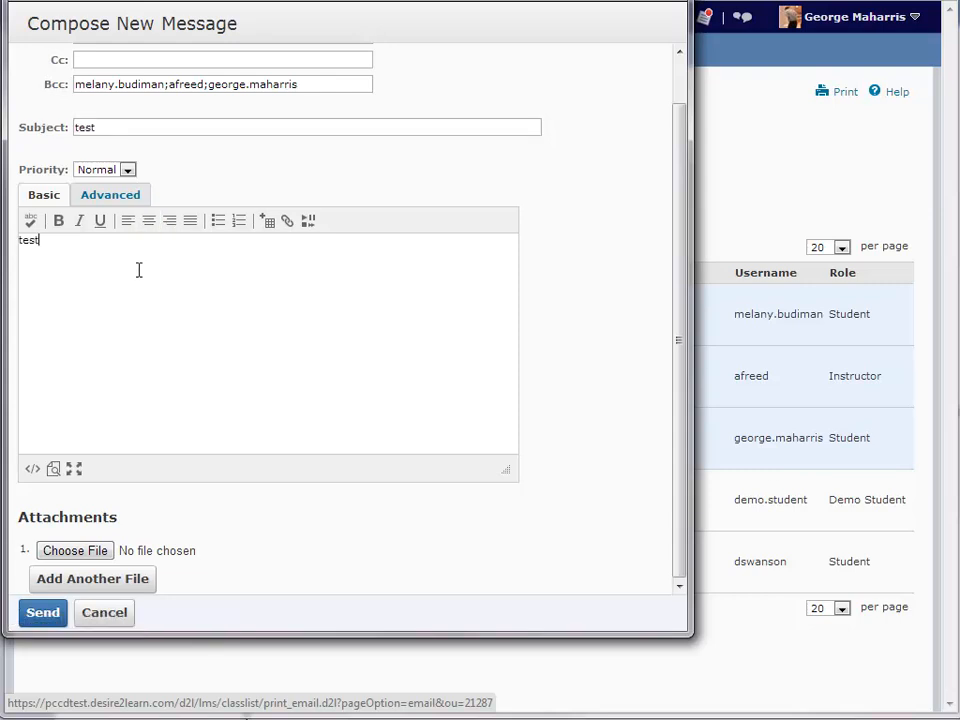
left_click(40, 612)
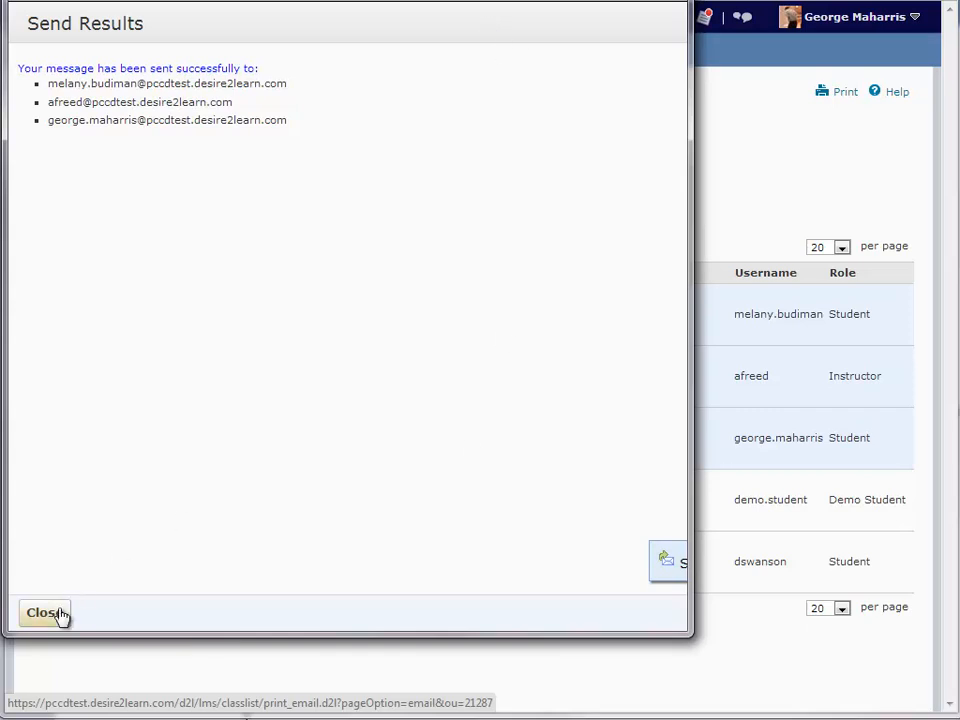
left_click(62, 612)
left_click_drag(313, 26, 323, 43)
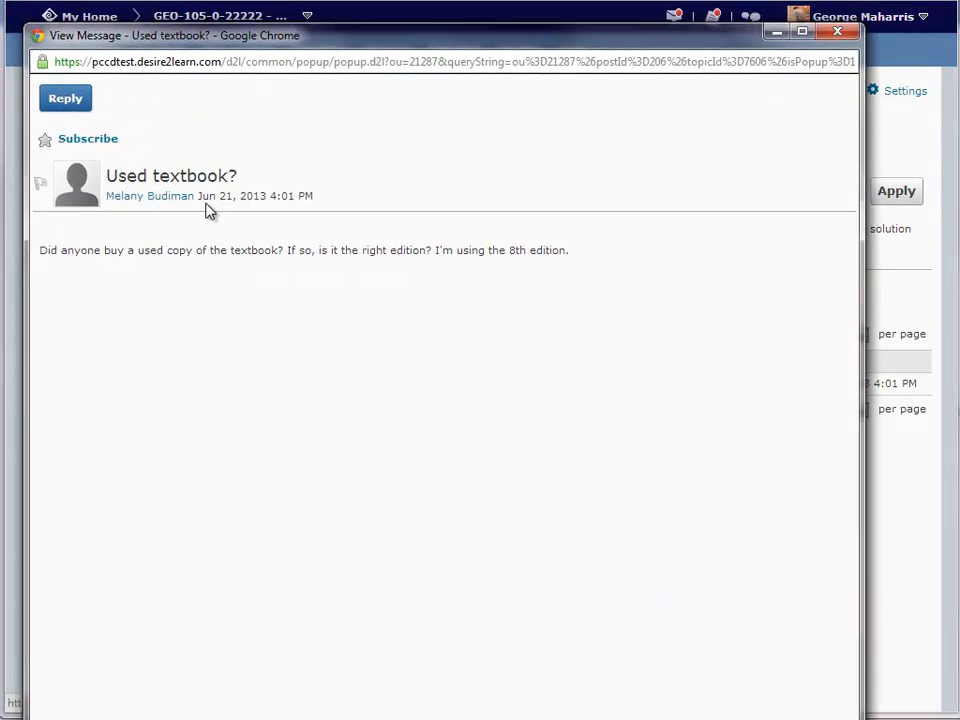
Step: Discard a message to the post's author, close the 'Used textbook?' post, and show recent message alerts
left_click(146, 206)
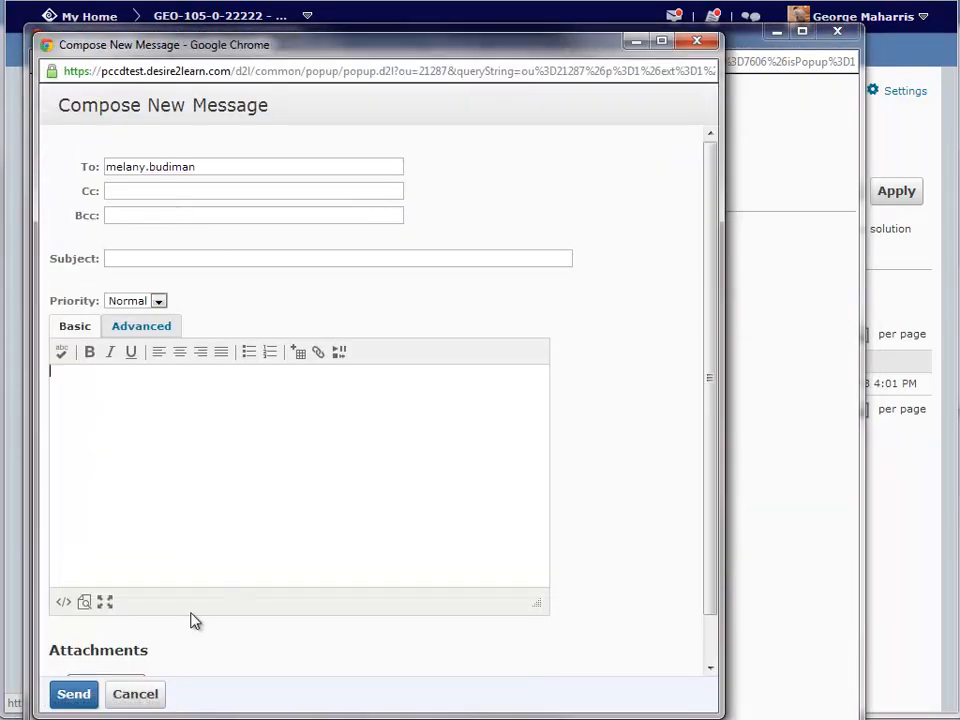
left_click(710, 45)
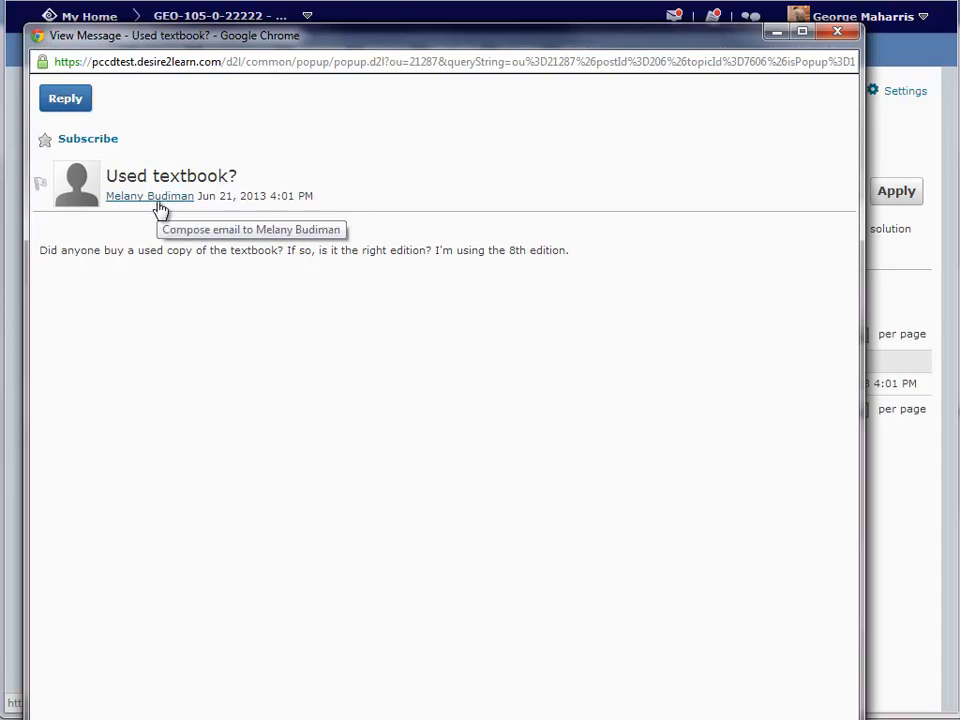
left_click(838, 36)
left_click(674, 17)
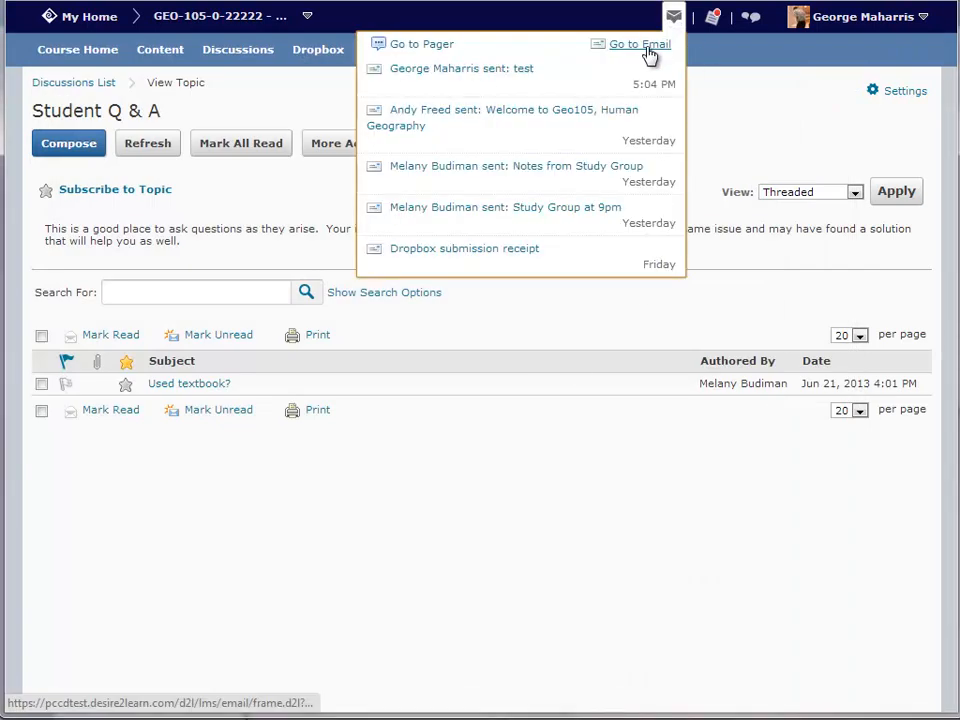
Step: Enable 'Forward incoming messages to an alternate email account' in Email Settings
left_click(648, 46)
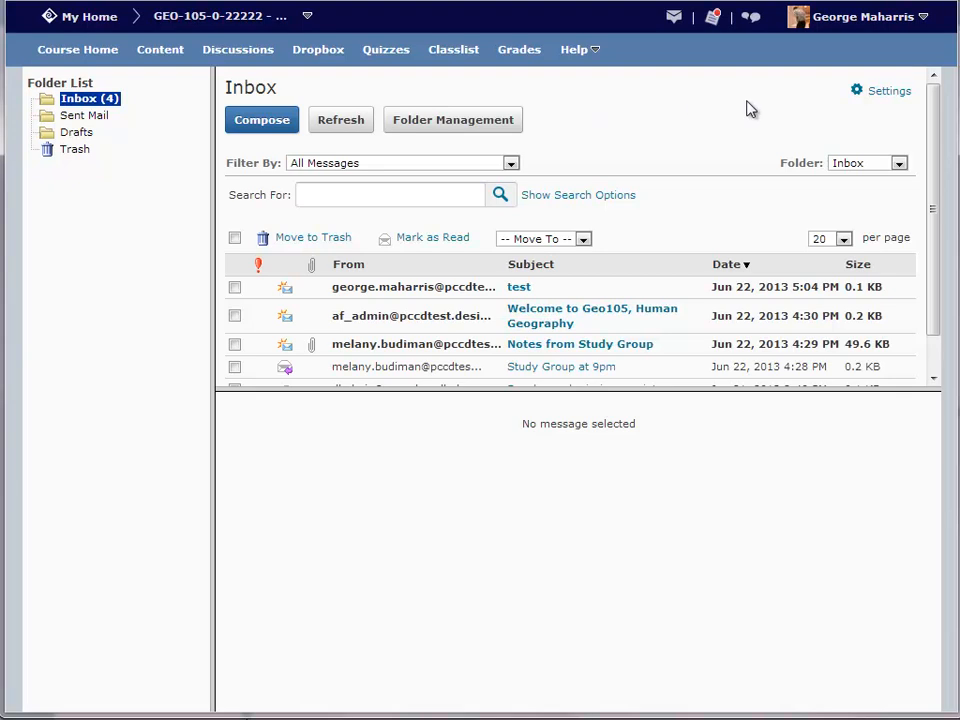
left_click(884, 93)
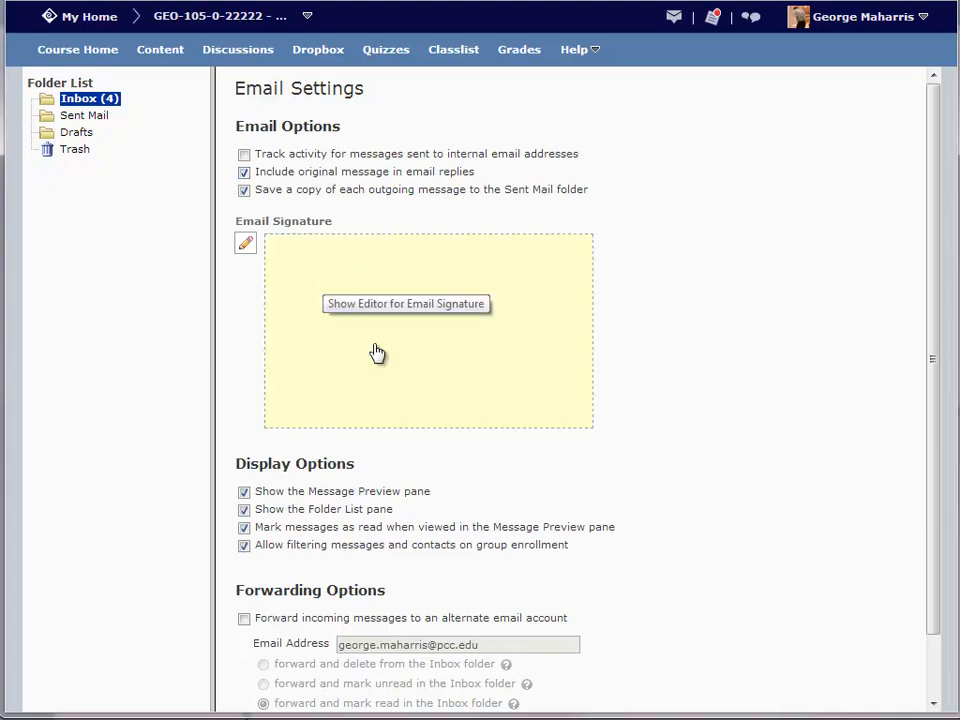
scroll(505, 465, "down", 2)
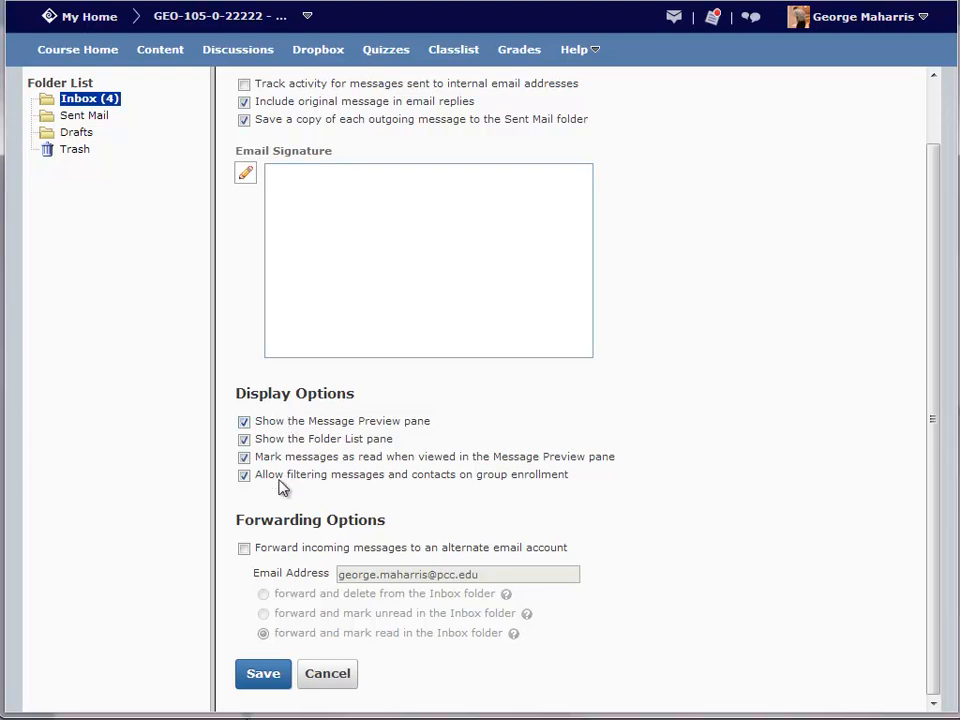
left_click(245, 551)
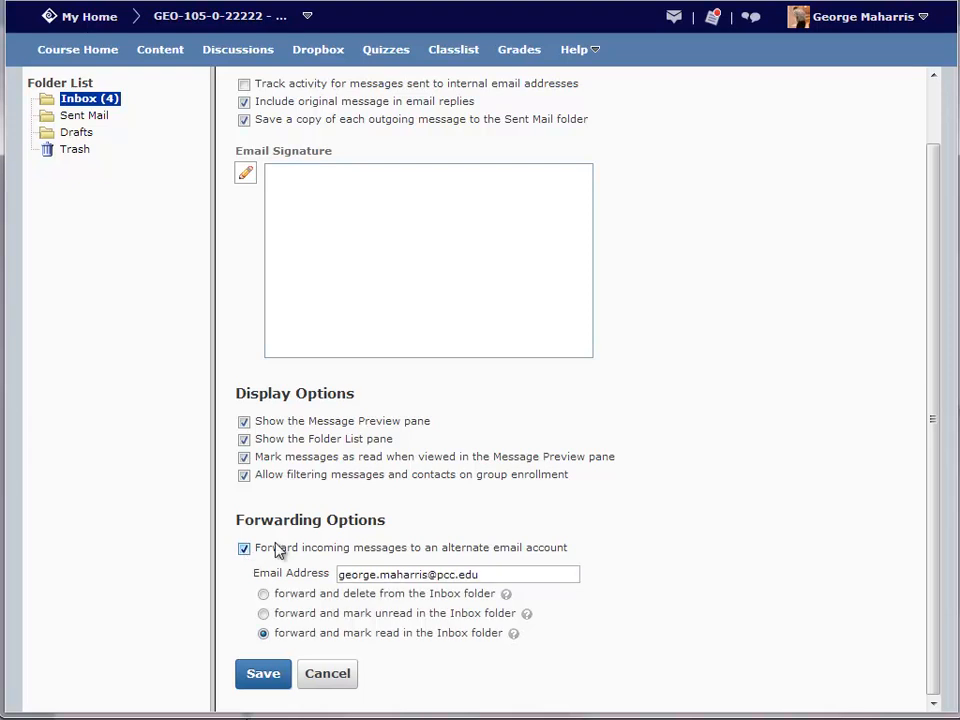